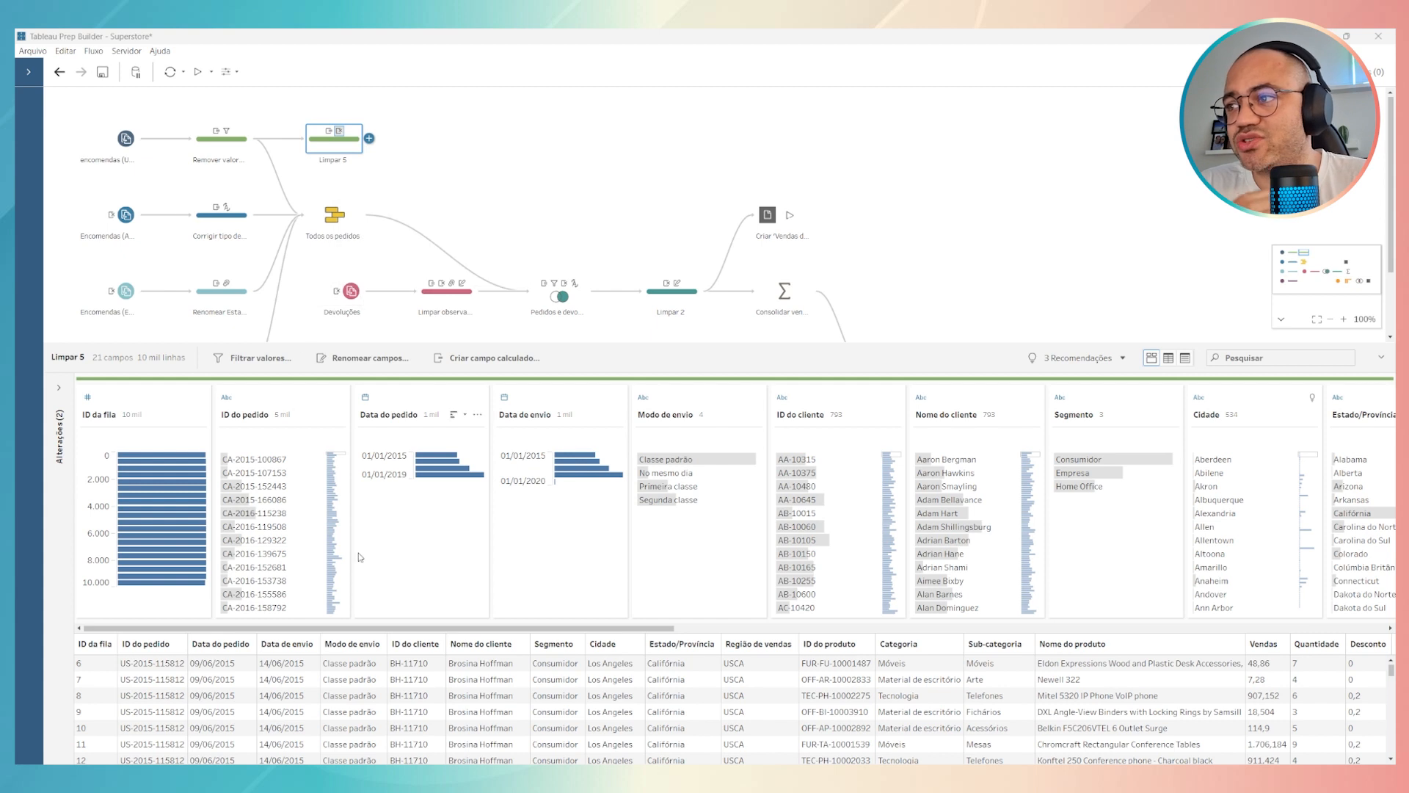
Create a moving calculation (Movendo cálculo) from the Lucro field in the Limpar 5 step
scroll(496, 635, "right", 3)
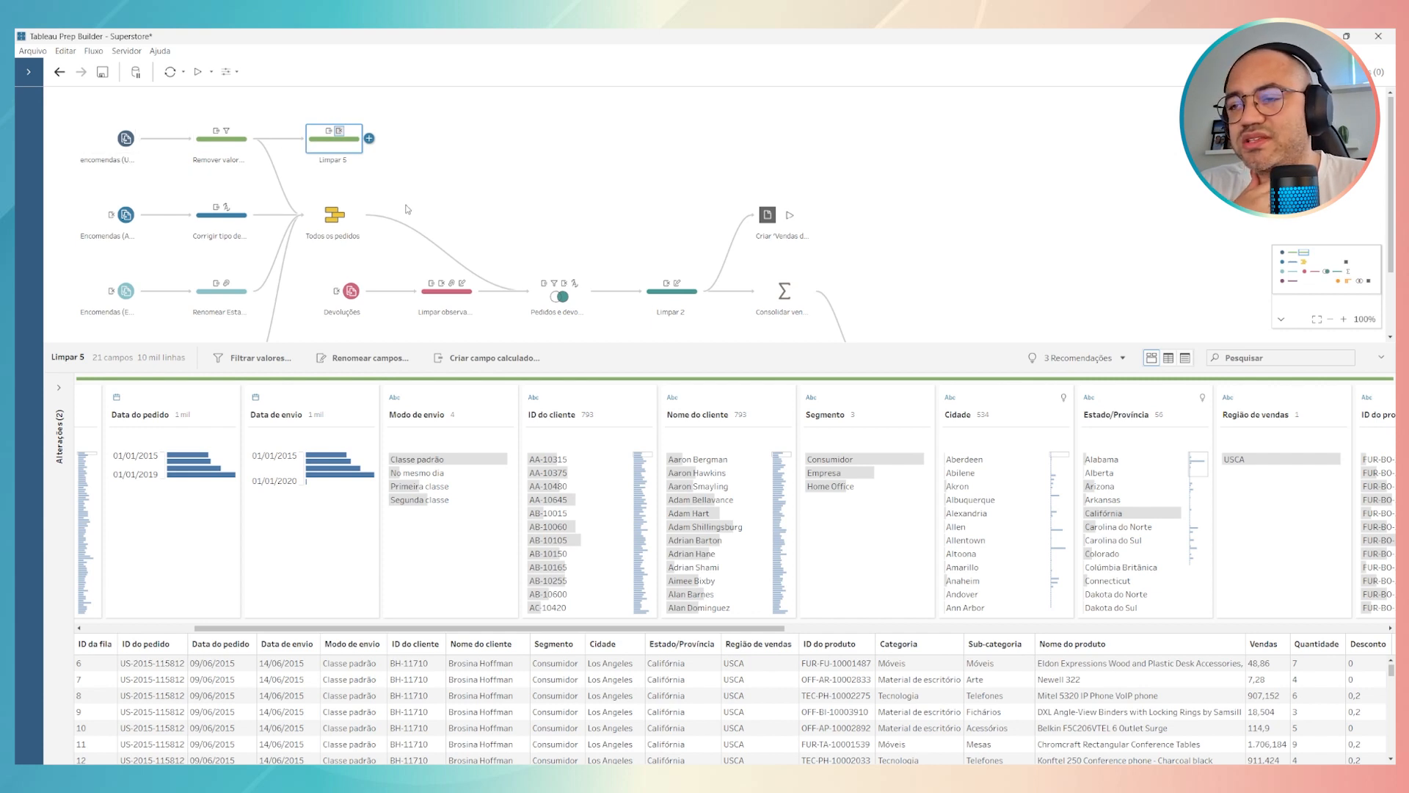
left_click(695, 638)
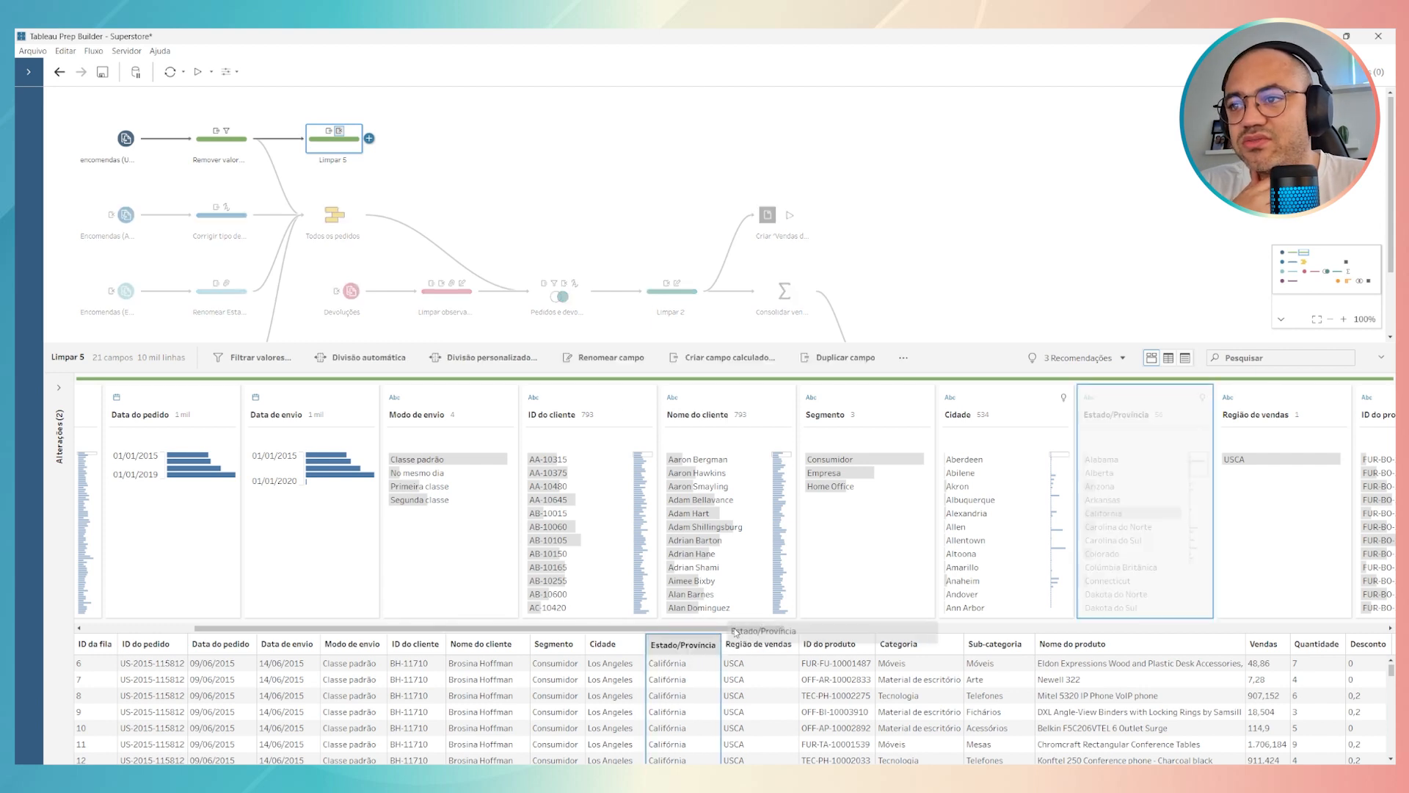
left_click_drag(690, 630, 1268, 613)
left_click(1125, 397)
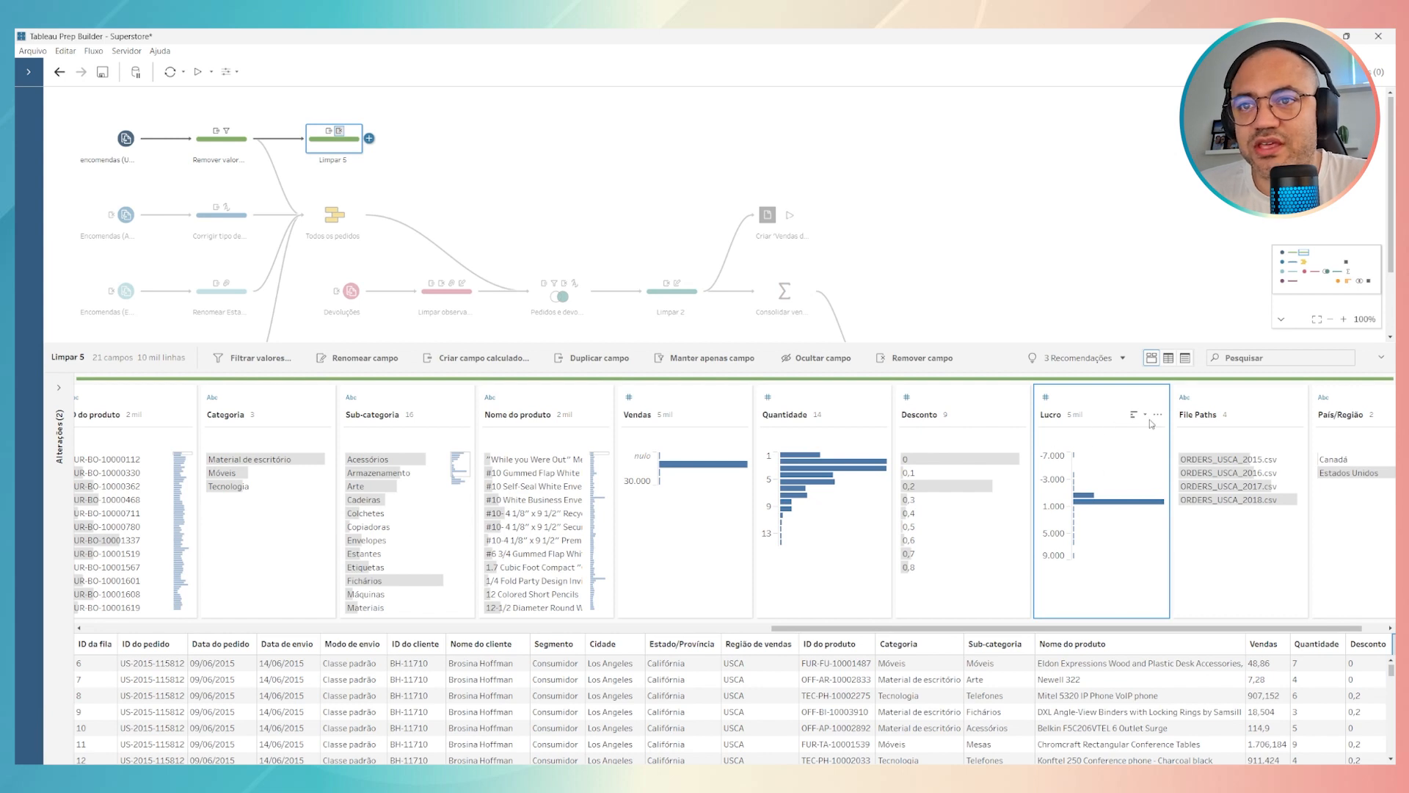
left_click(1158, 415)
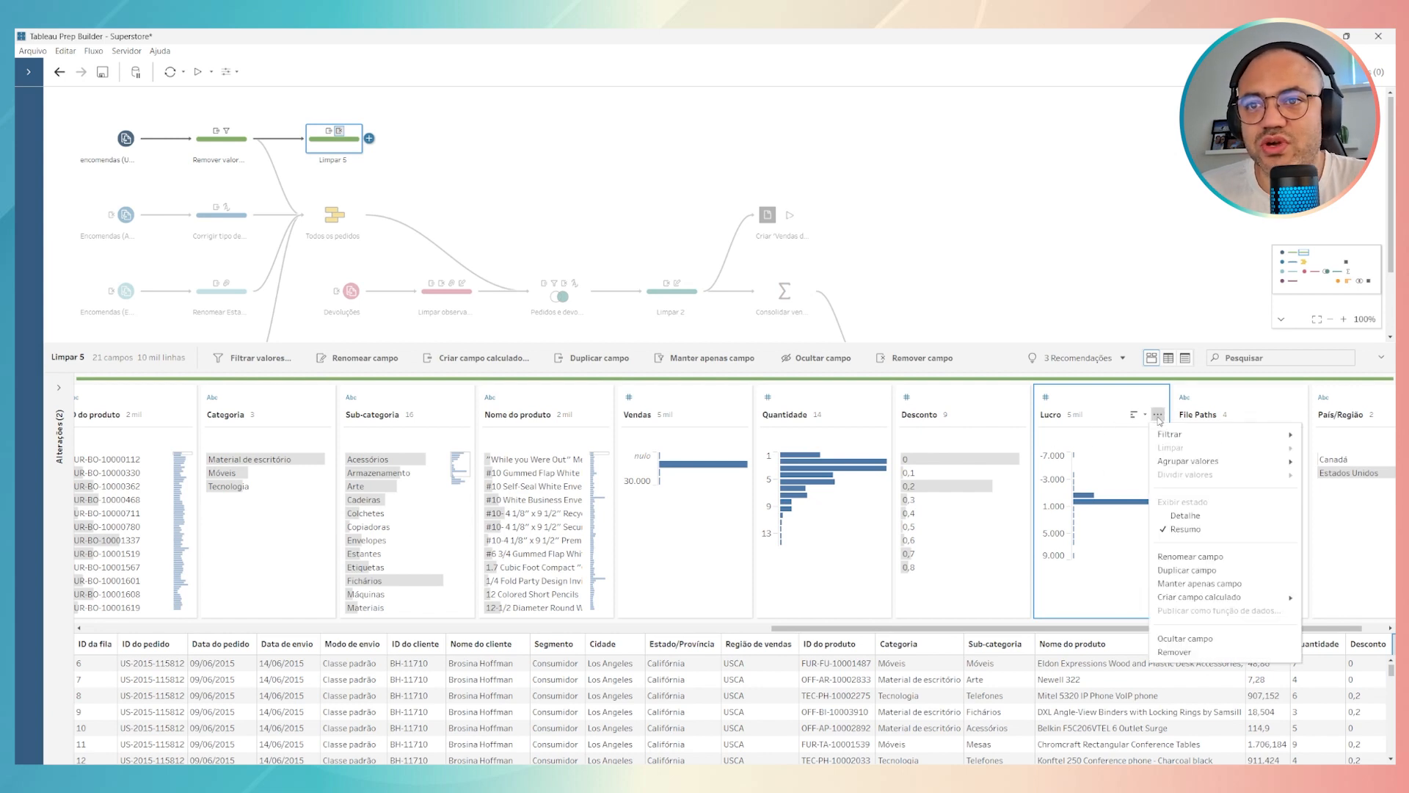
mouse_move(1224, 606)
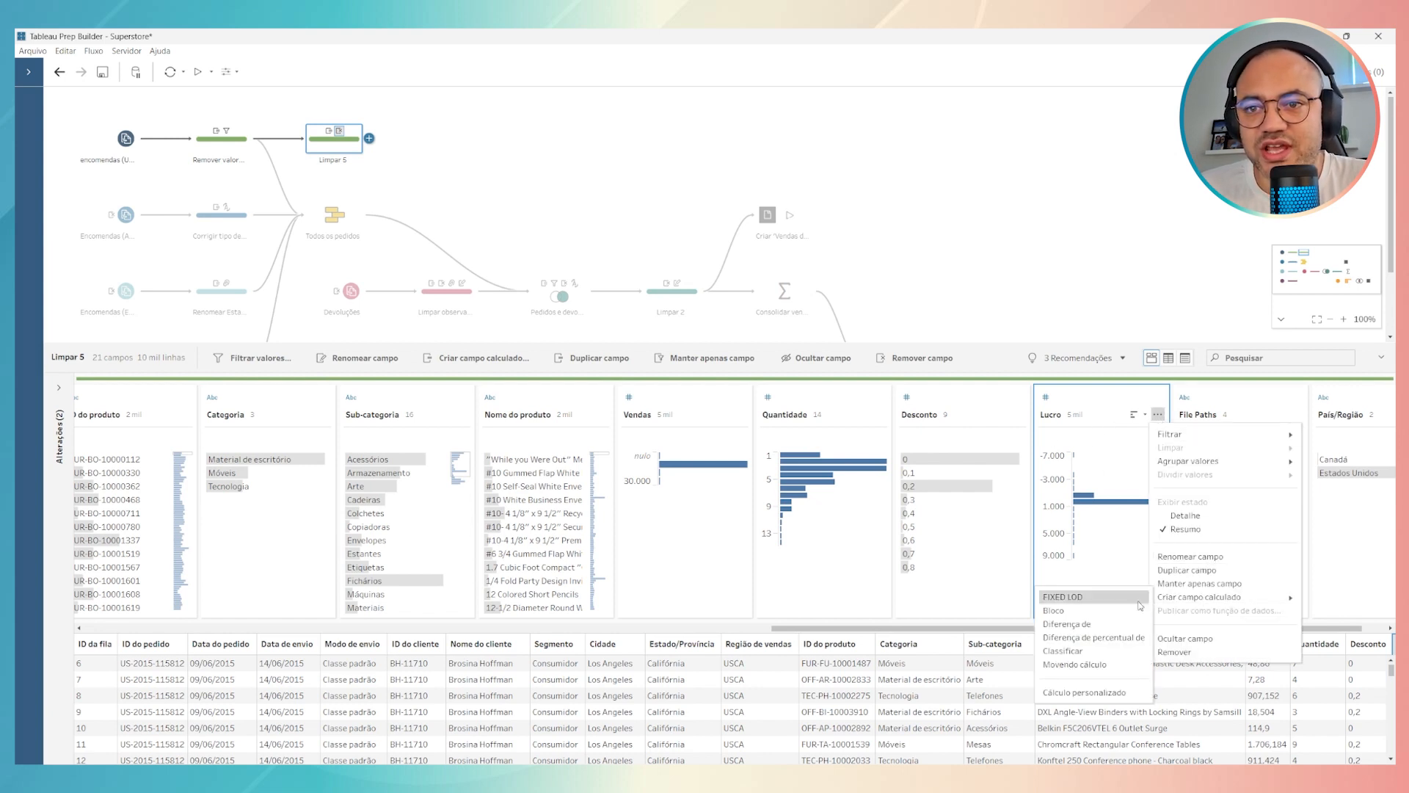
left_click(1083, 665)
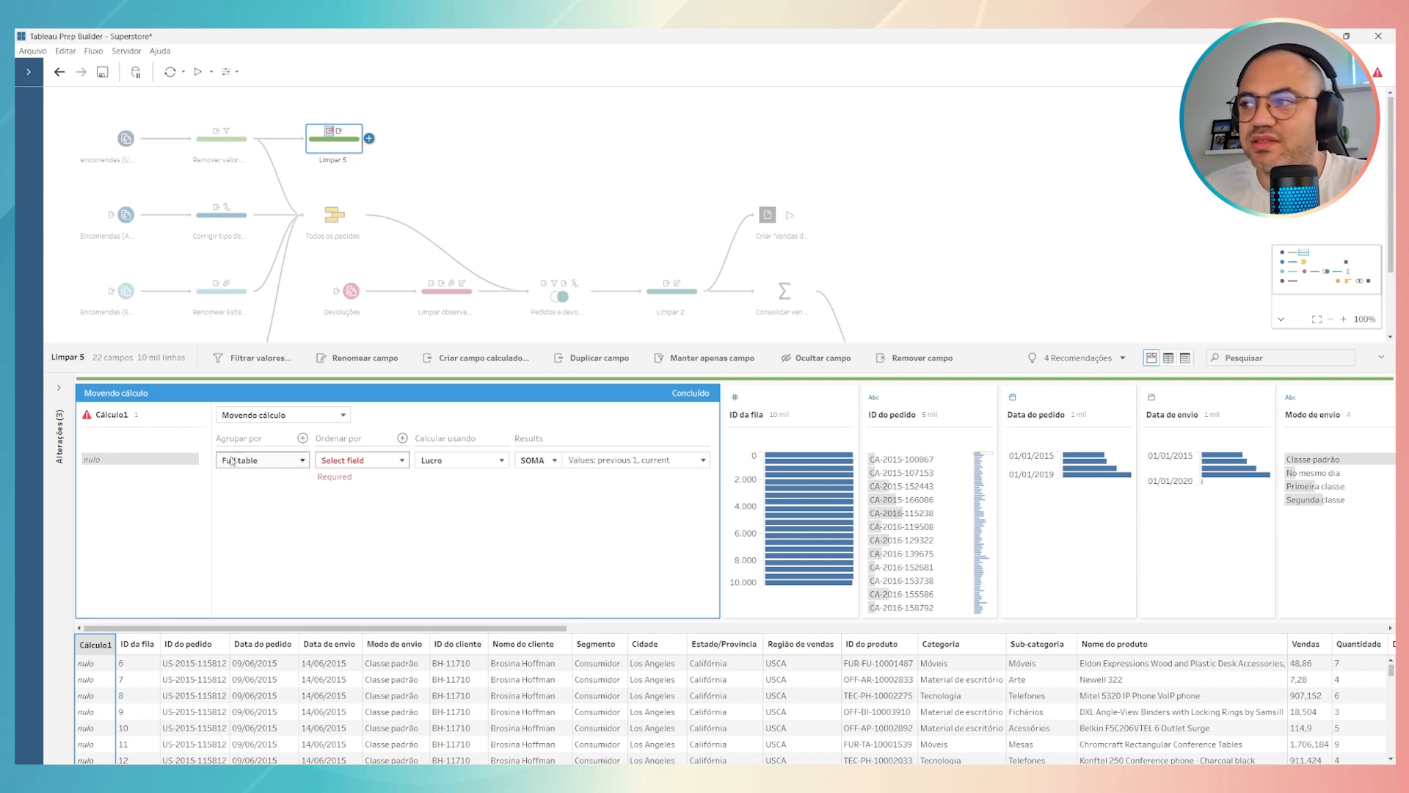
Group the moving calculation by Cidade and order it by Data do pedido
left_click(266, 462)
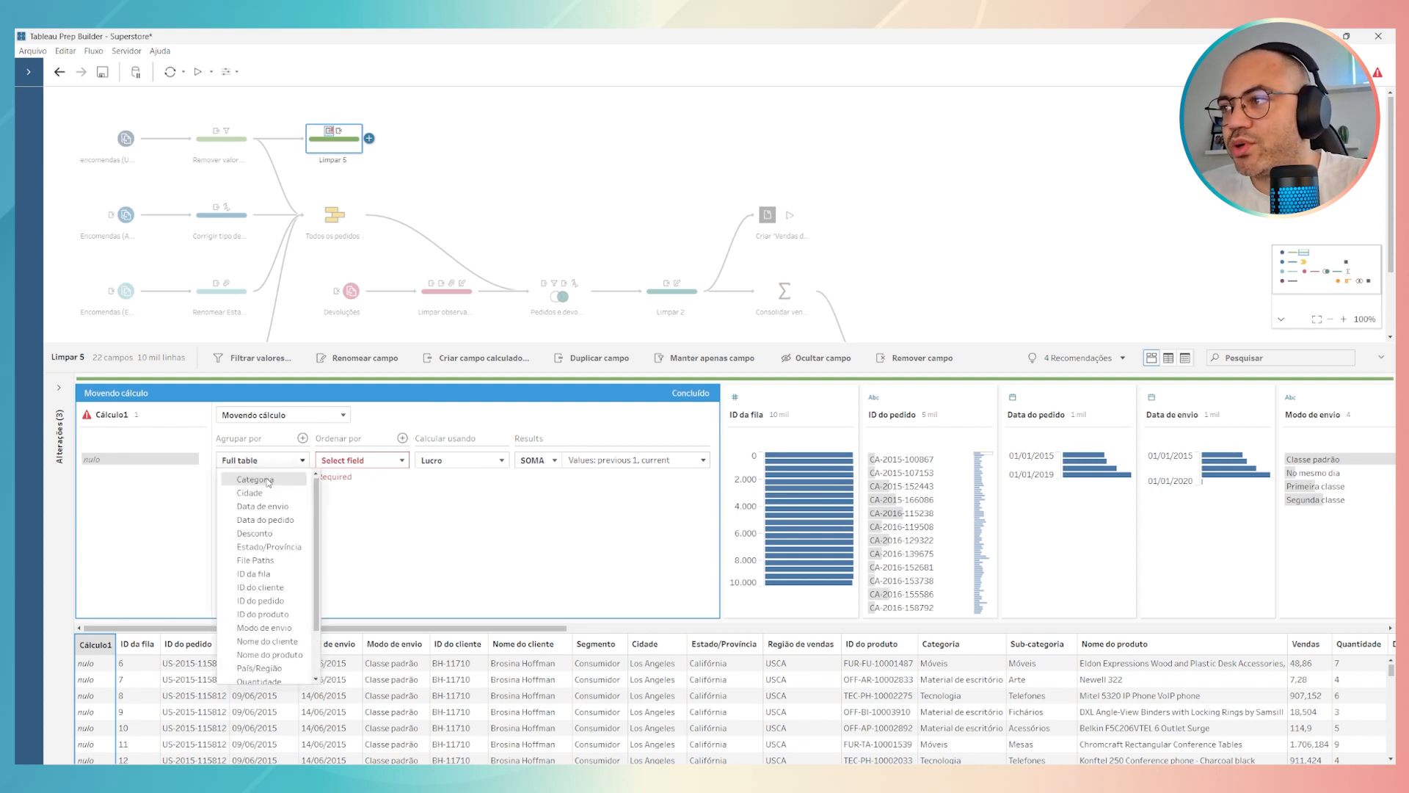
left_click(250, 492)
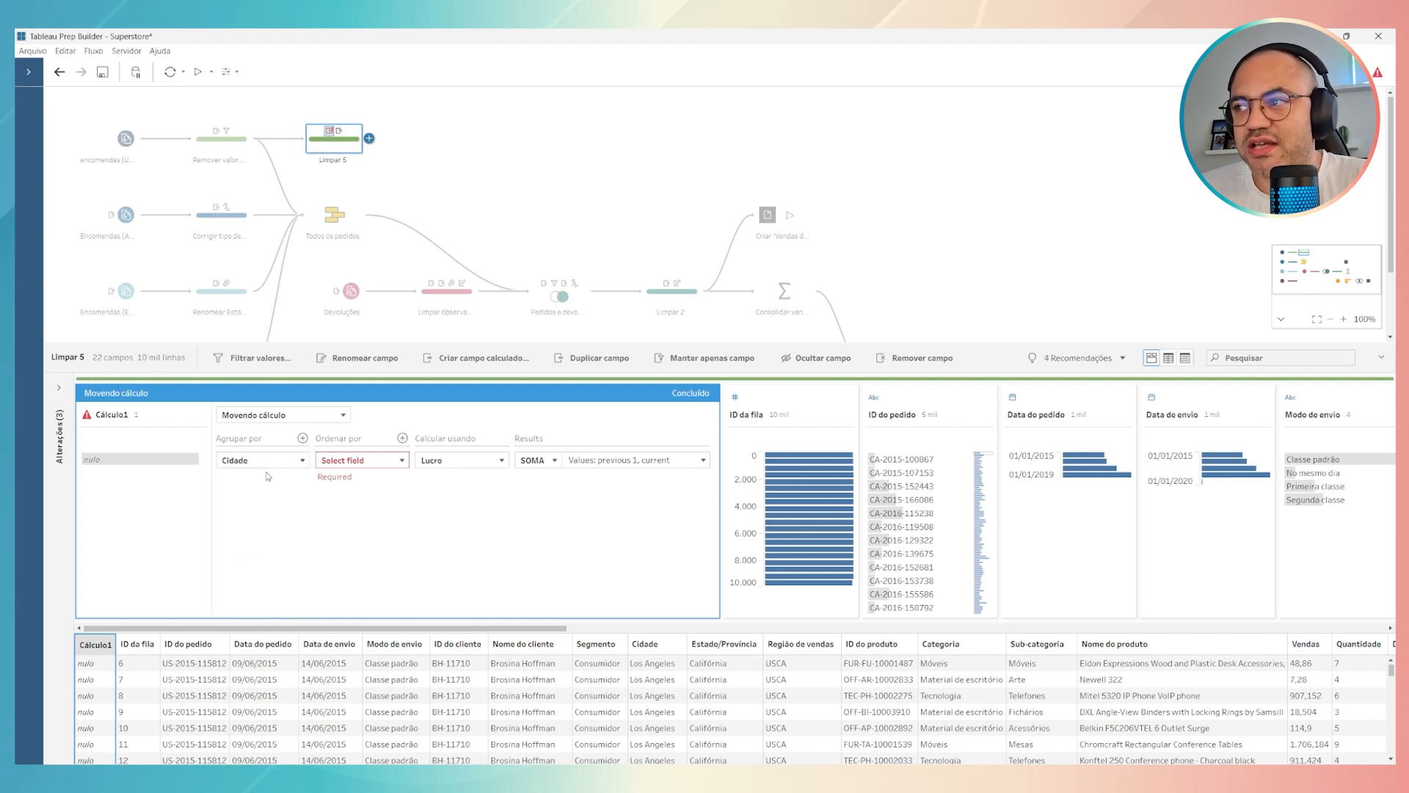
left_click(360, 460)
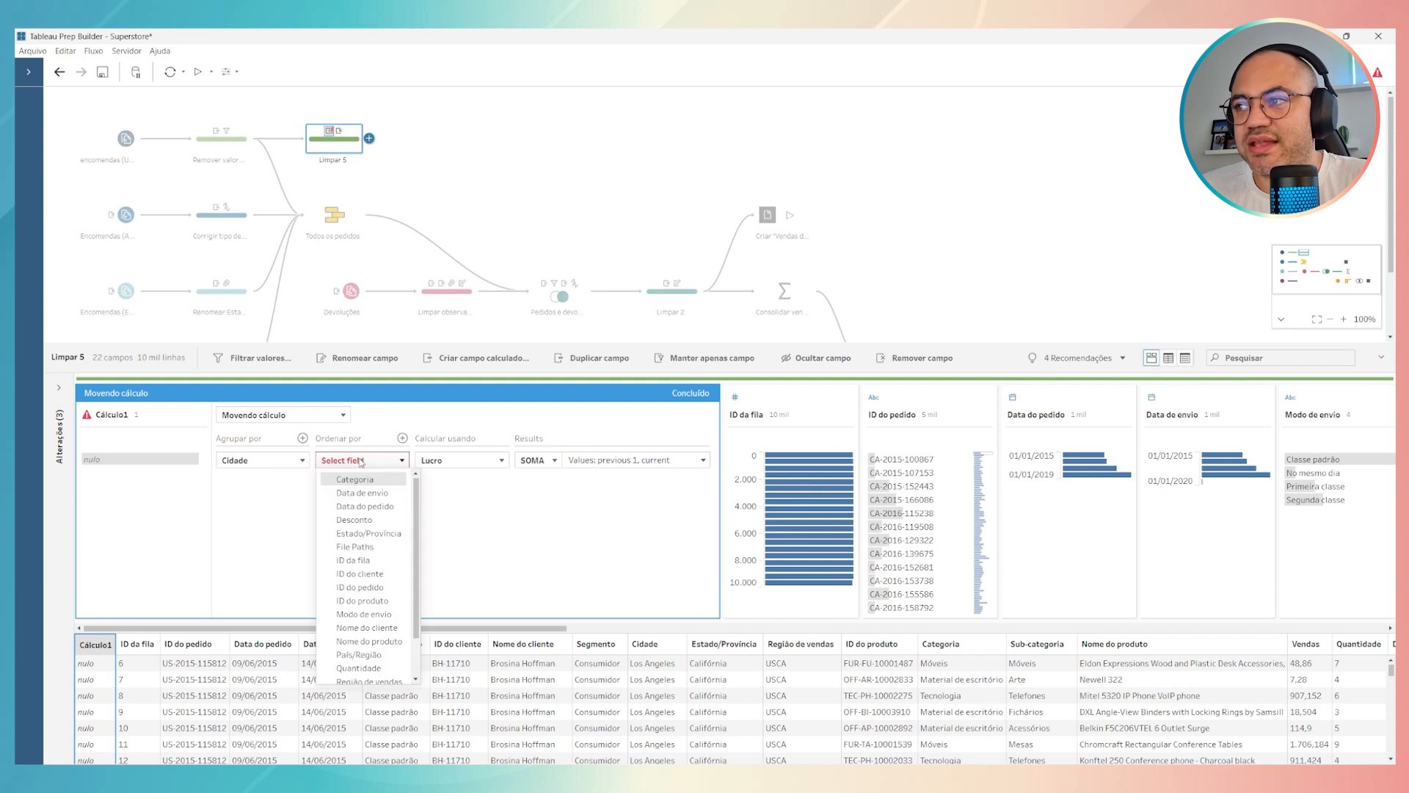
left_click(370, 508)
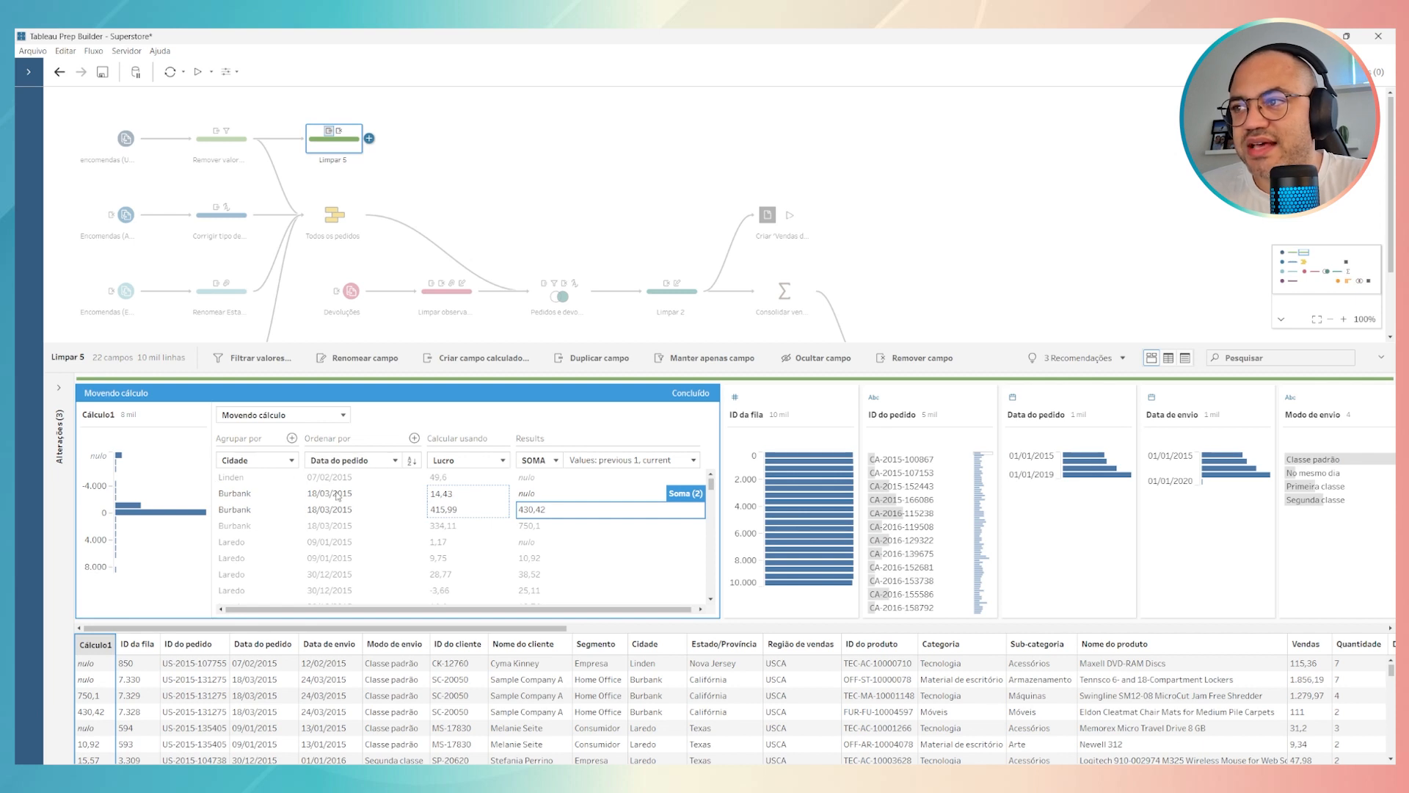
Try descending order for Data do pedido in the moving calculation and restore ascending order
left_click(466, 462)
left_click(467, 465)
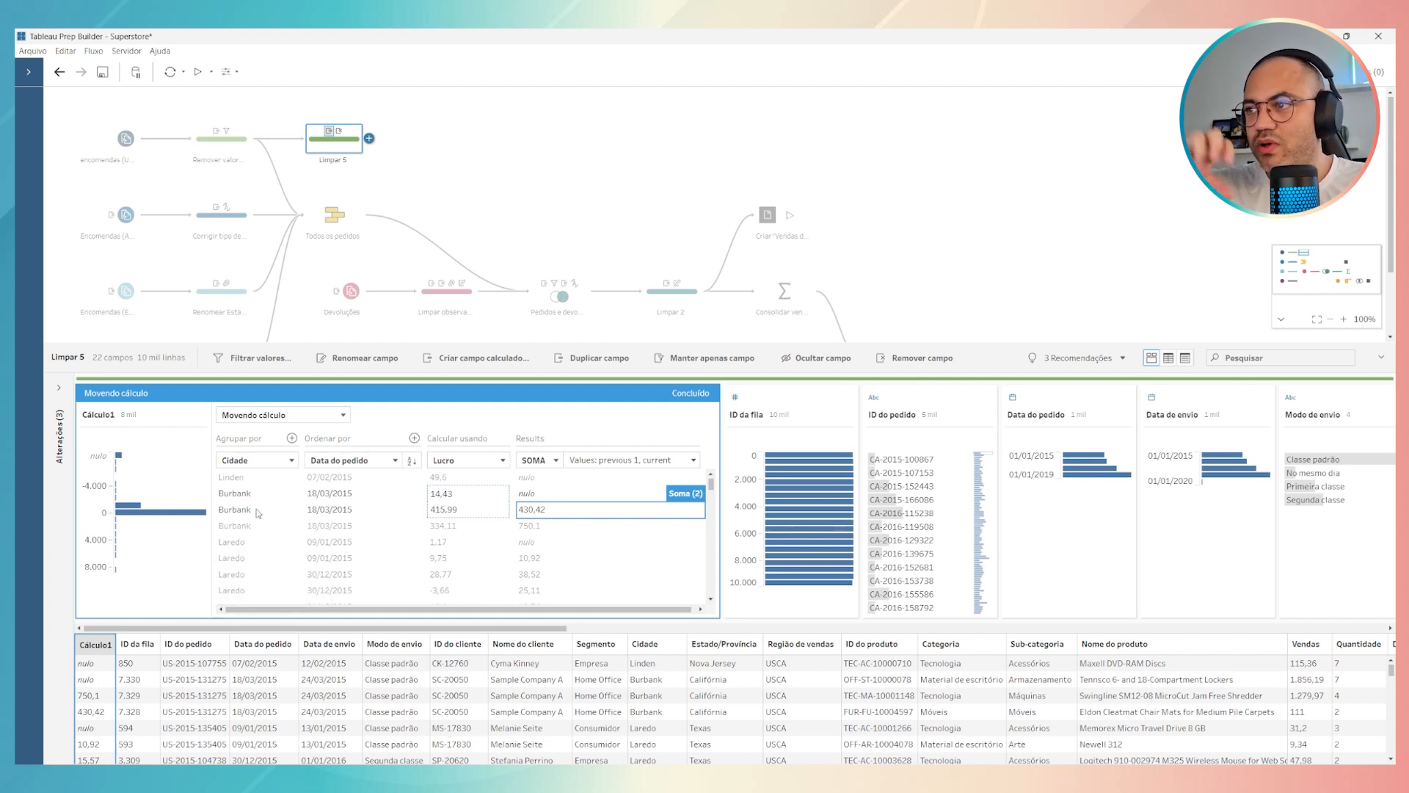
left_click(412, 462)
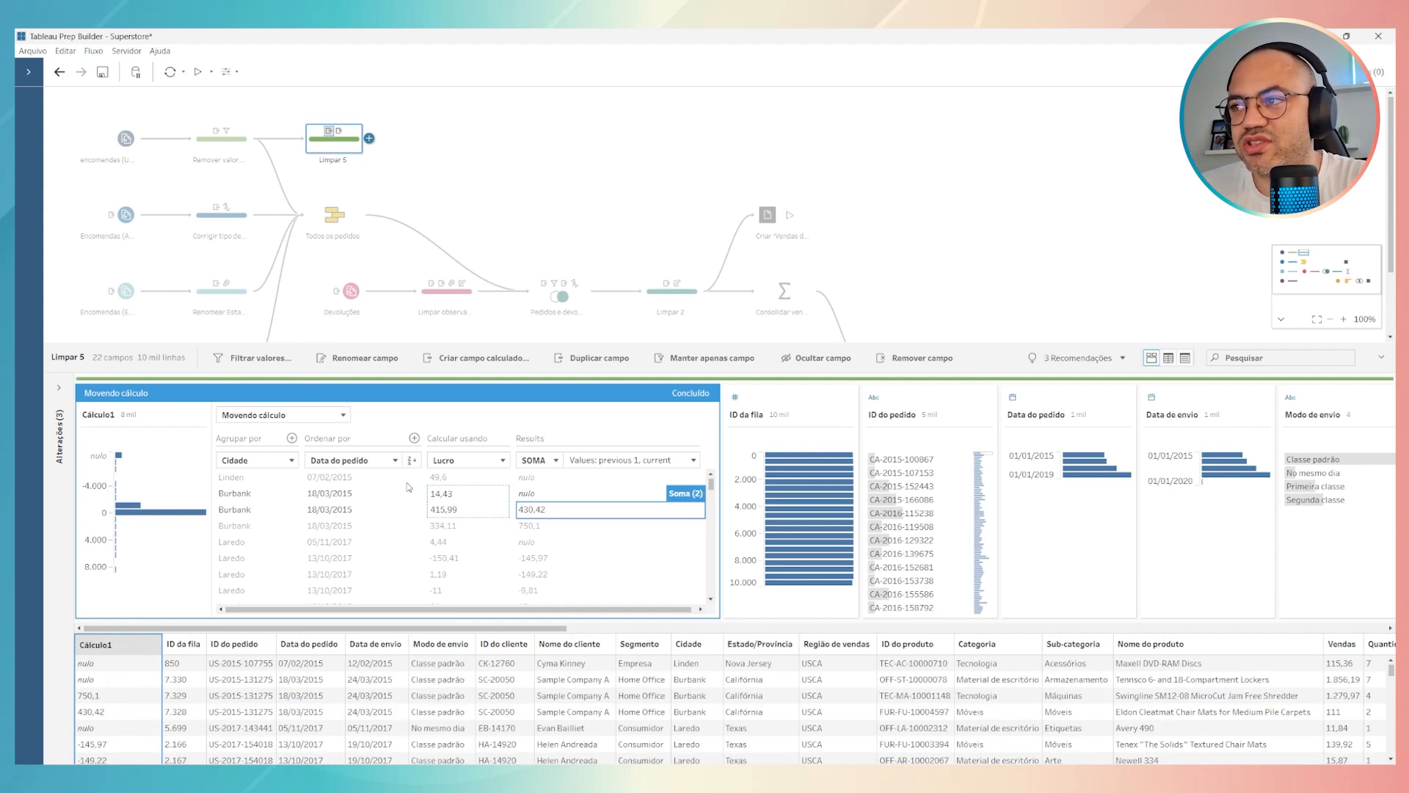
left_click(411, 461)
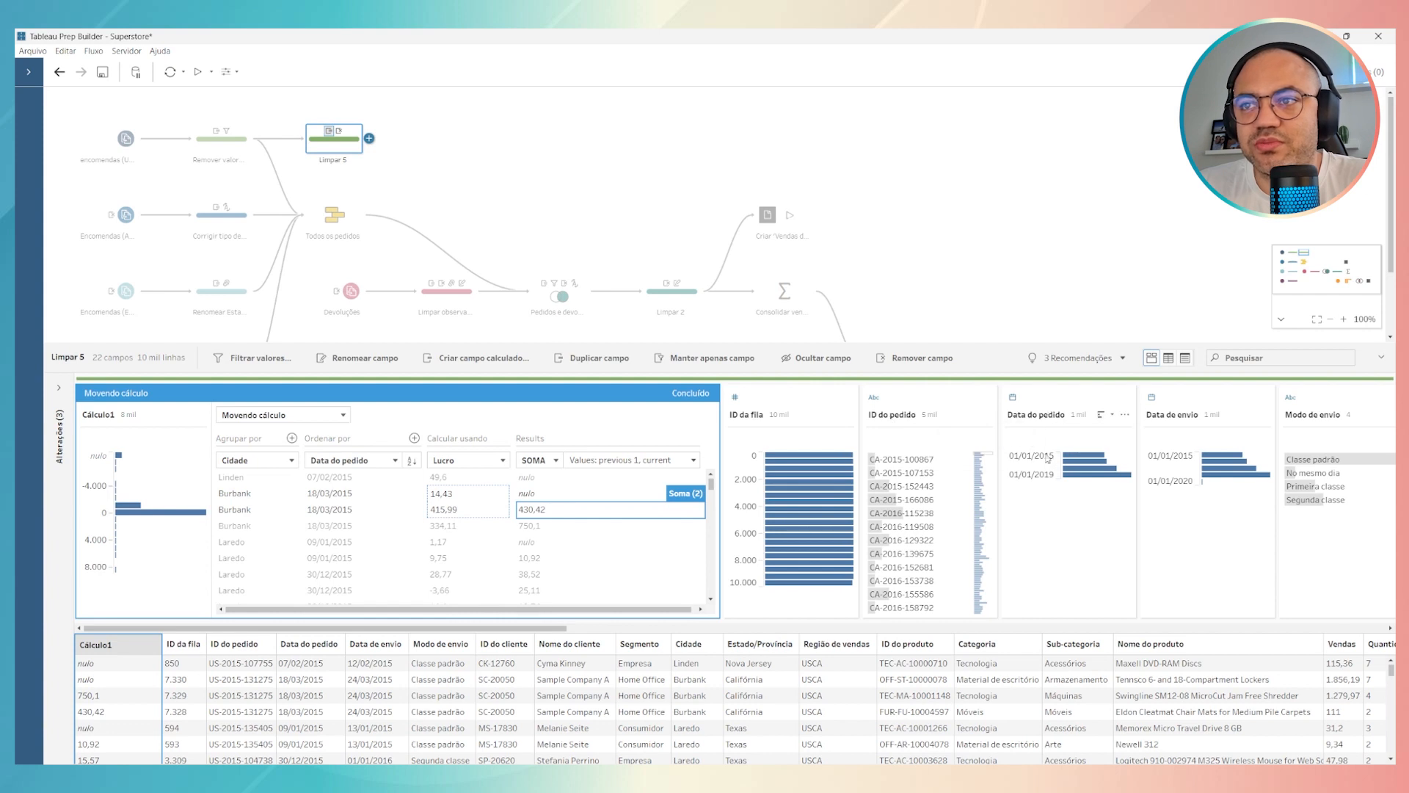
Review the fields and aggregations available for the moving calculation, keeping Lucro and SOMA
left_click(489, 464)
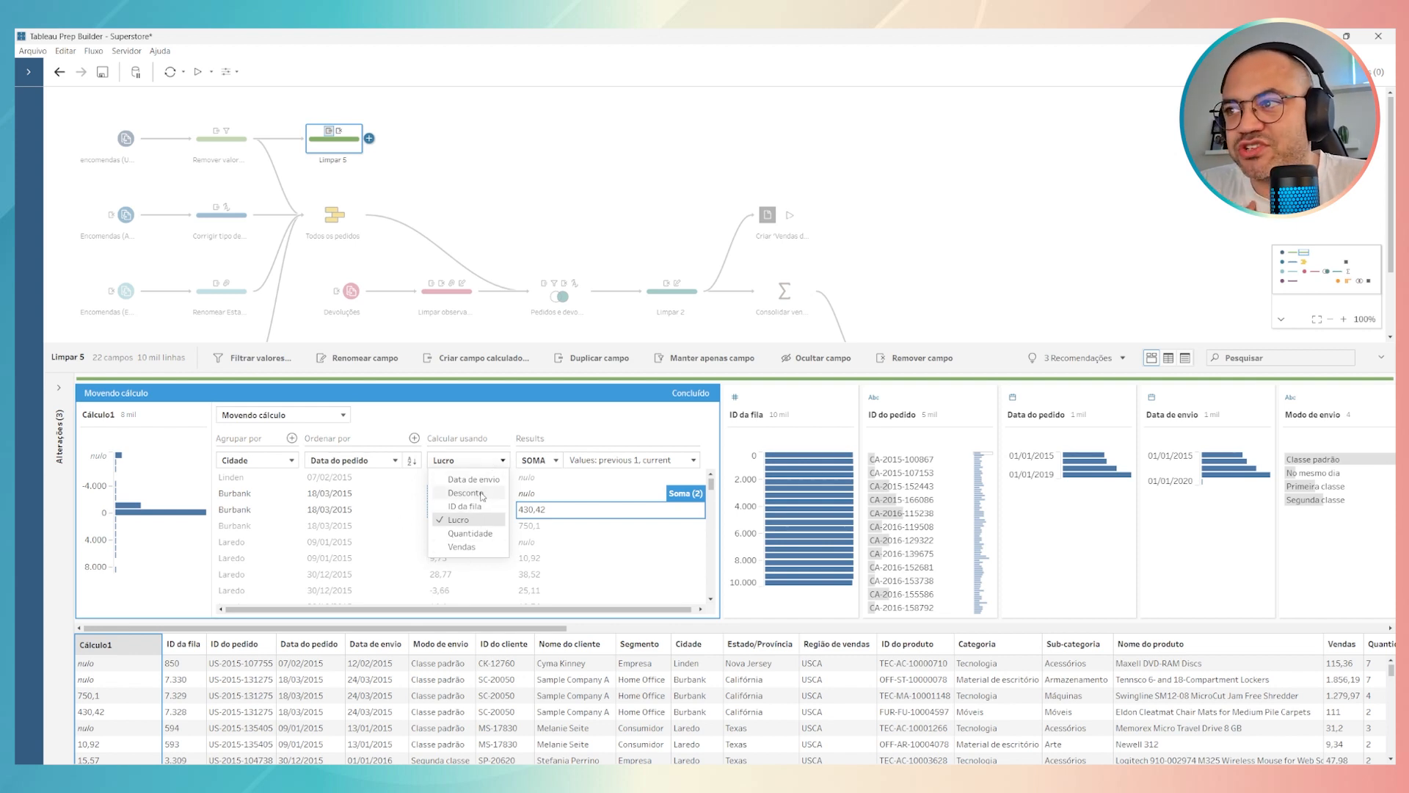
left_click(475, 463)
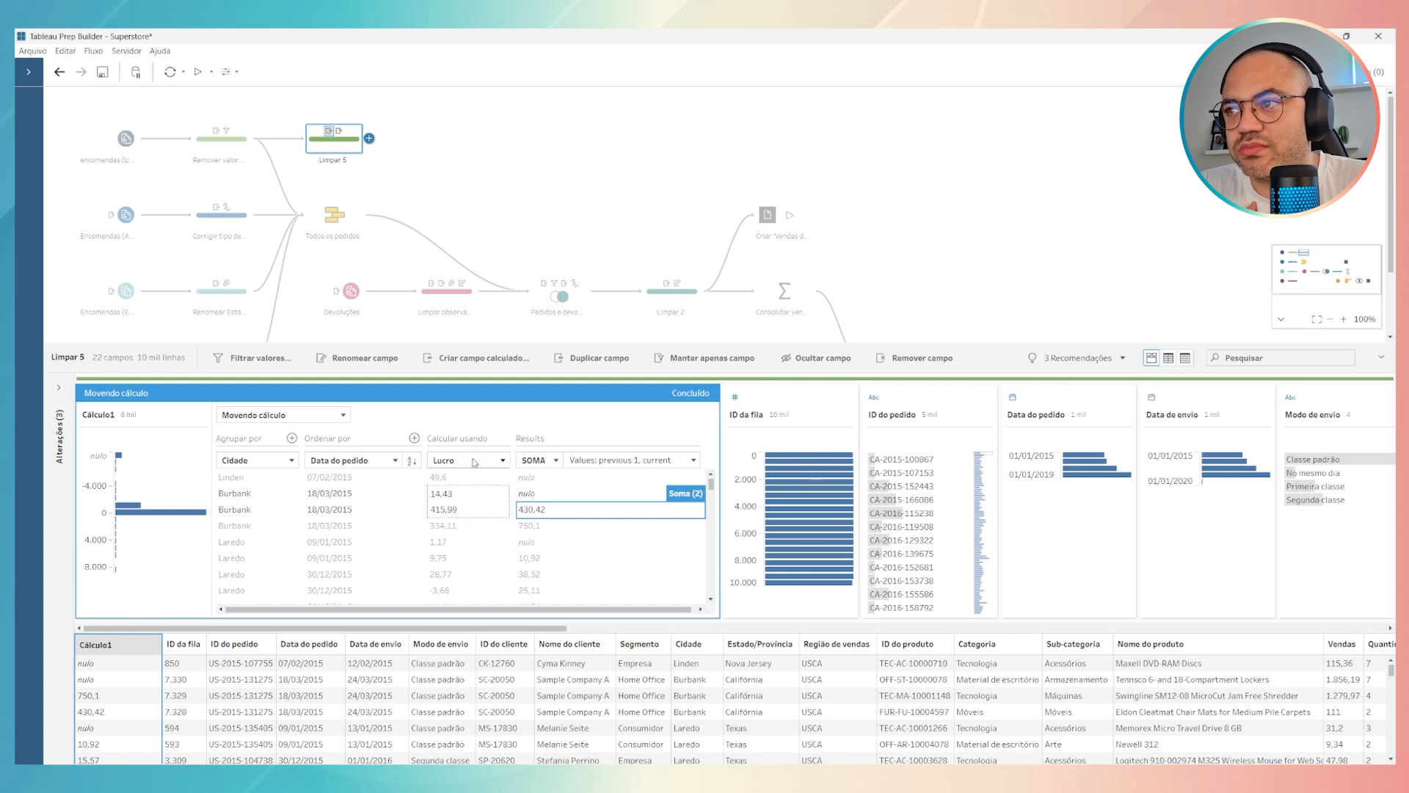
left_click(555, 461)
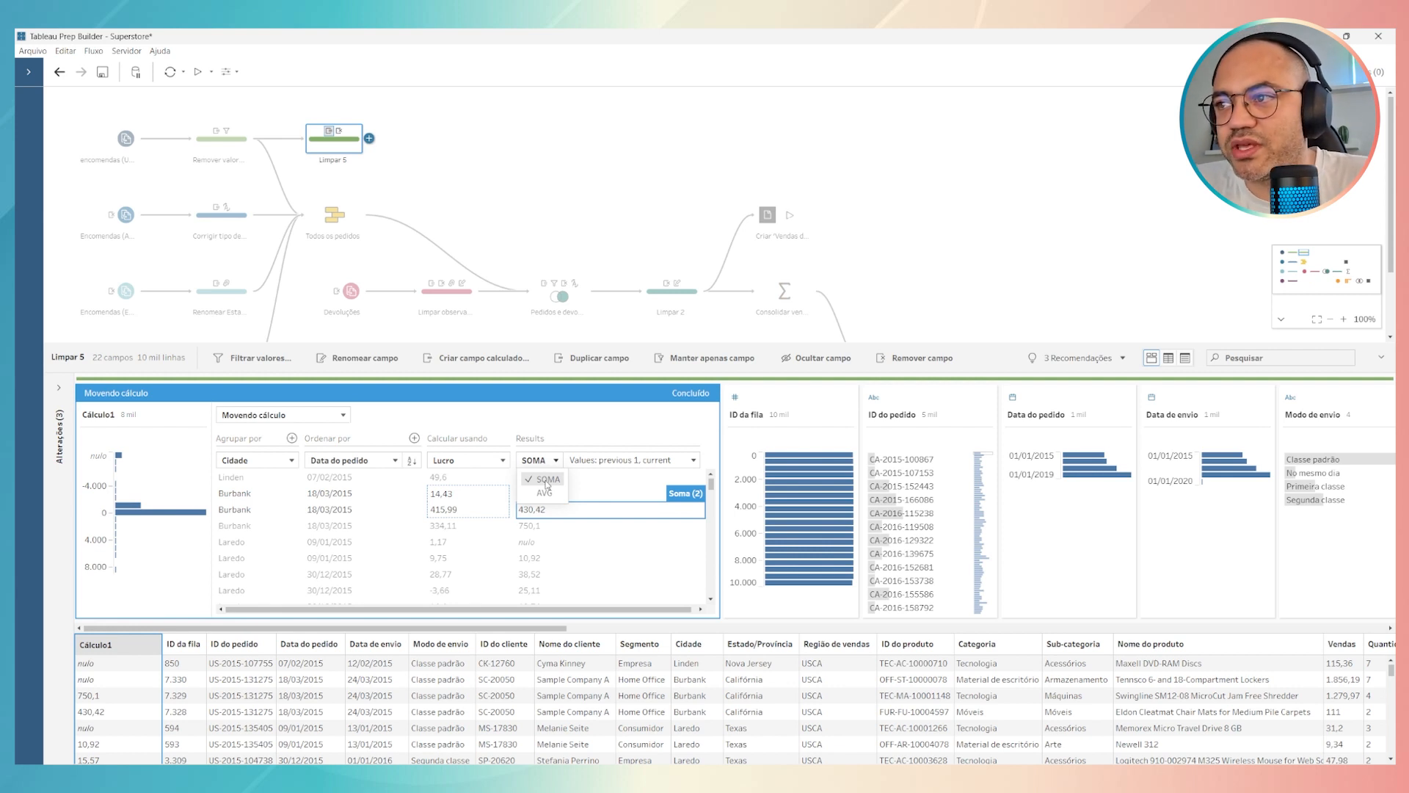
left_click(547, 480)
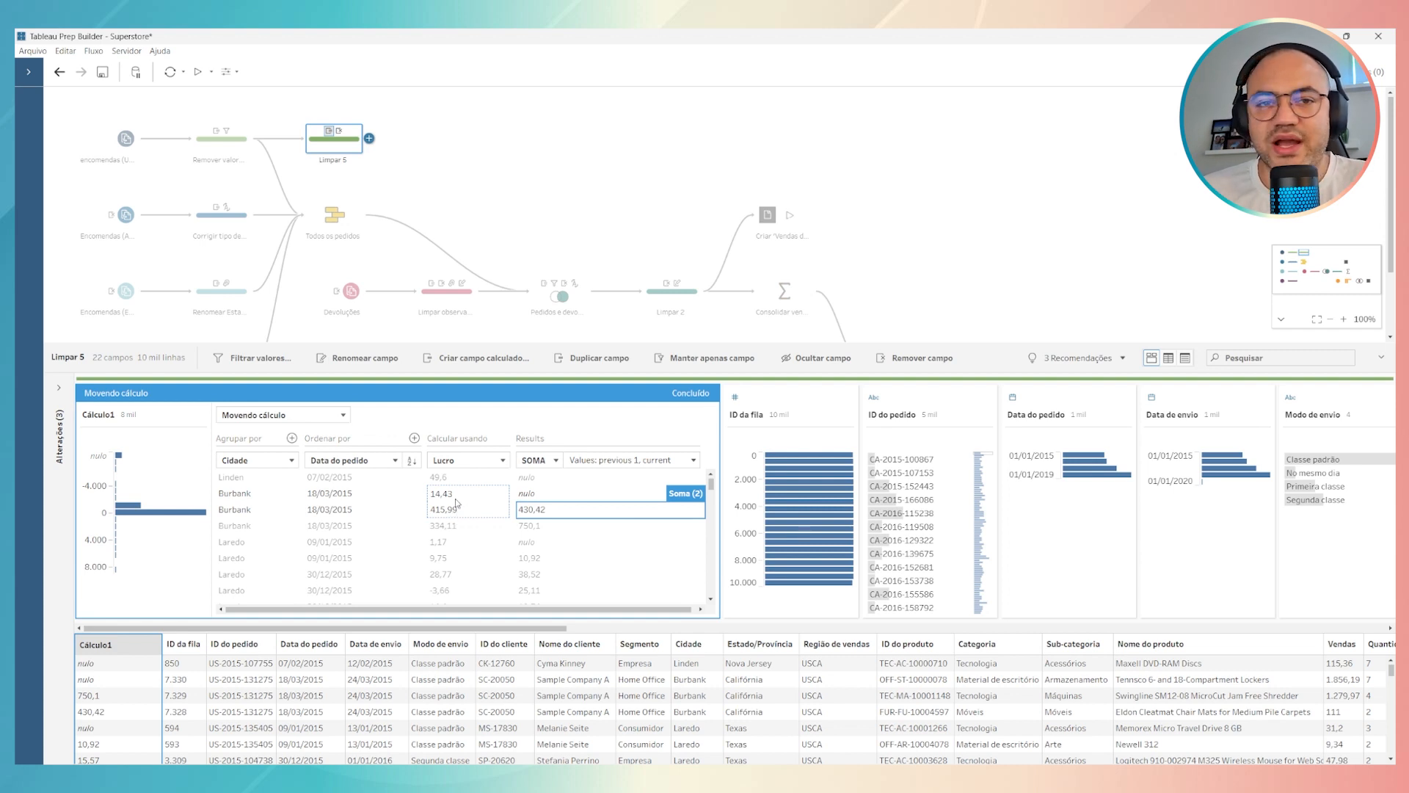
Set the moving sum's previous values to 2 and try excluding the current value, leaving it included
left_click(621, 461)
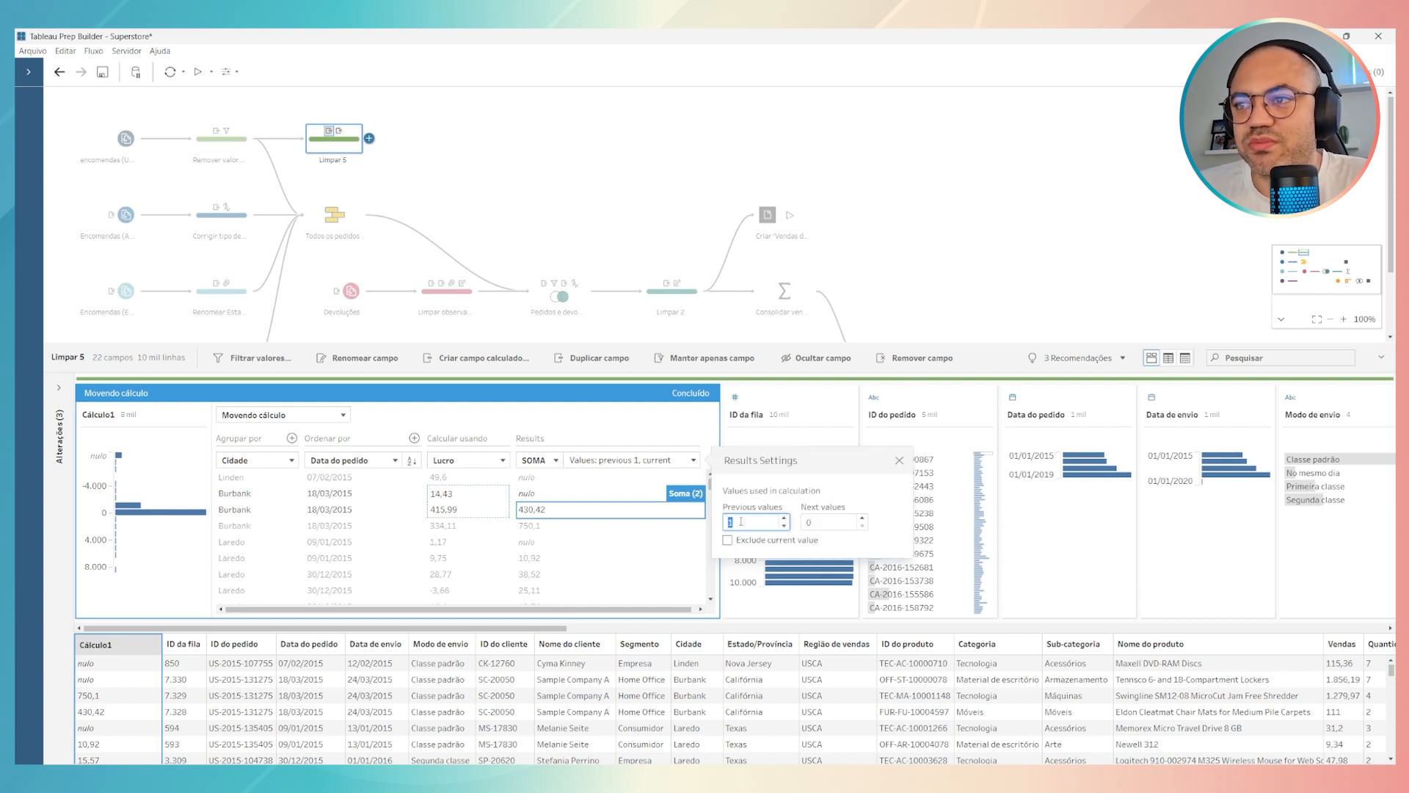
left_click(783, 518)
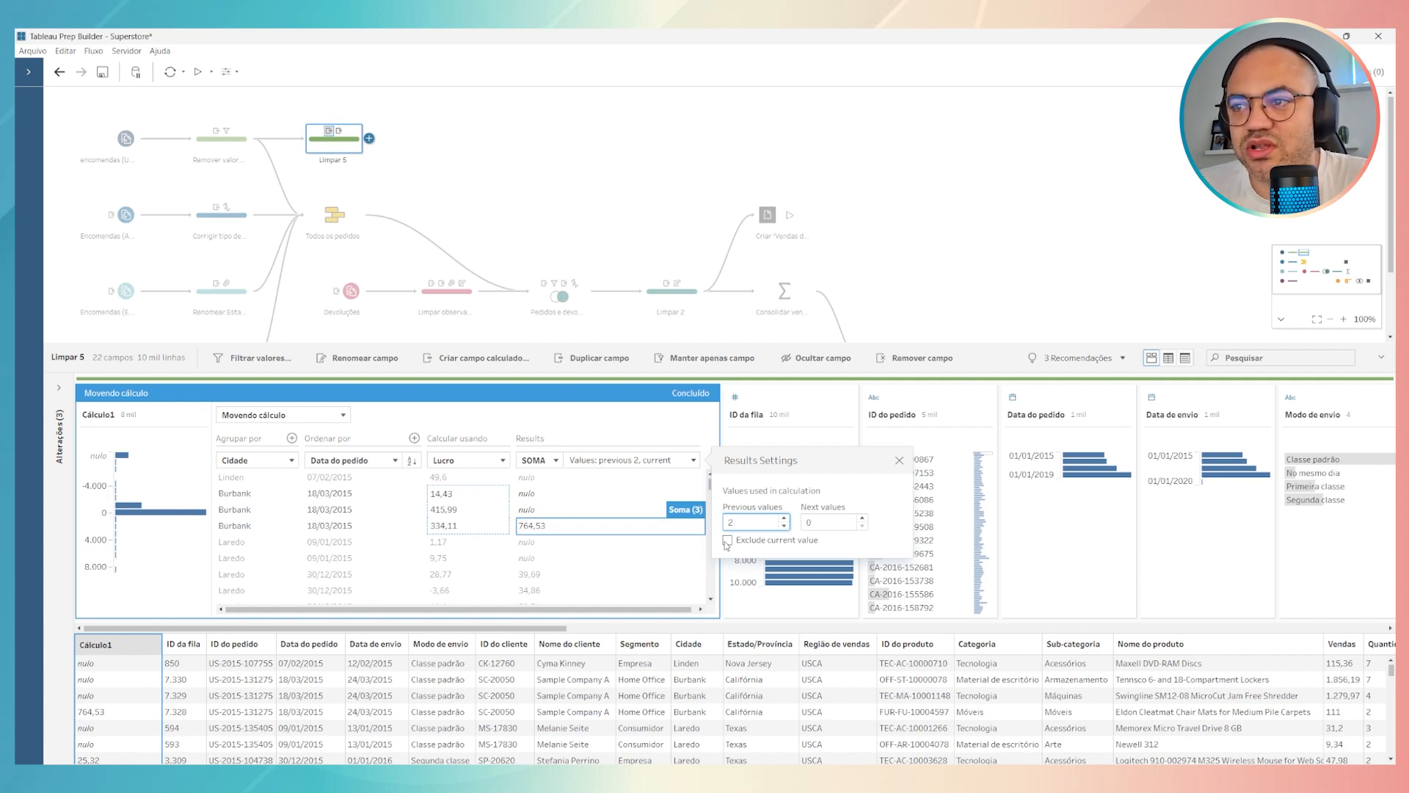
left_click(728, 541)
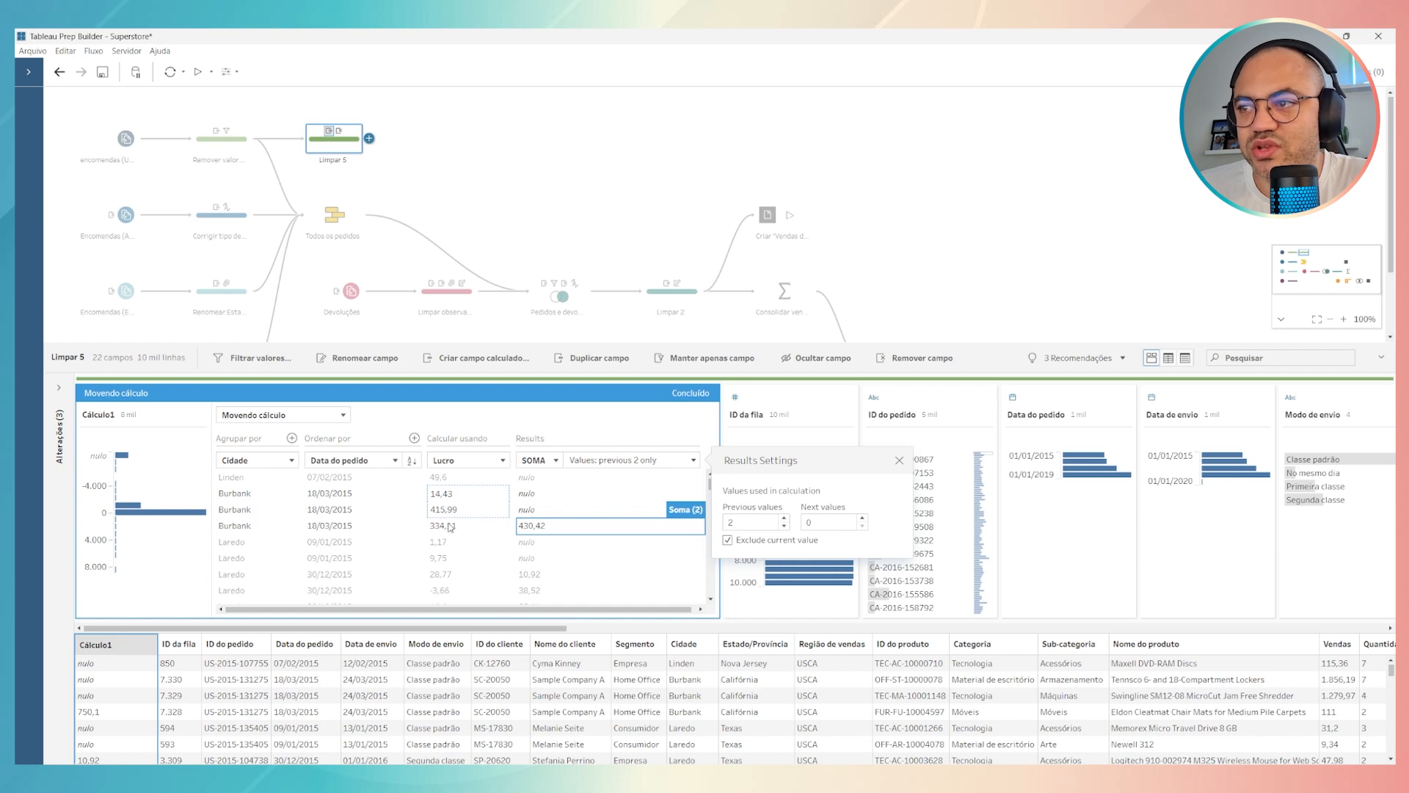
left_click(728, 540)
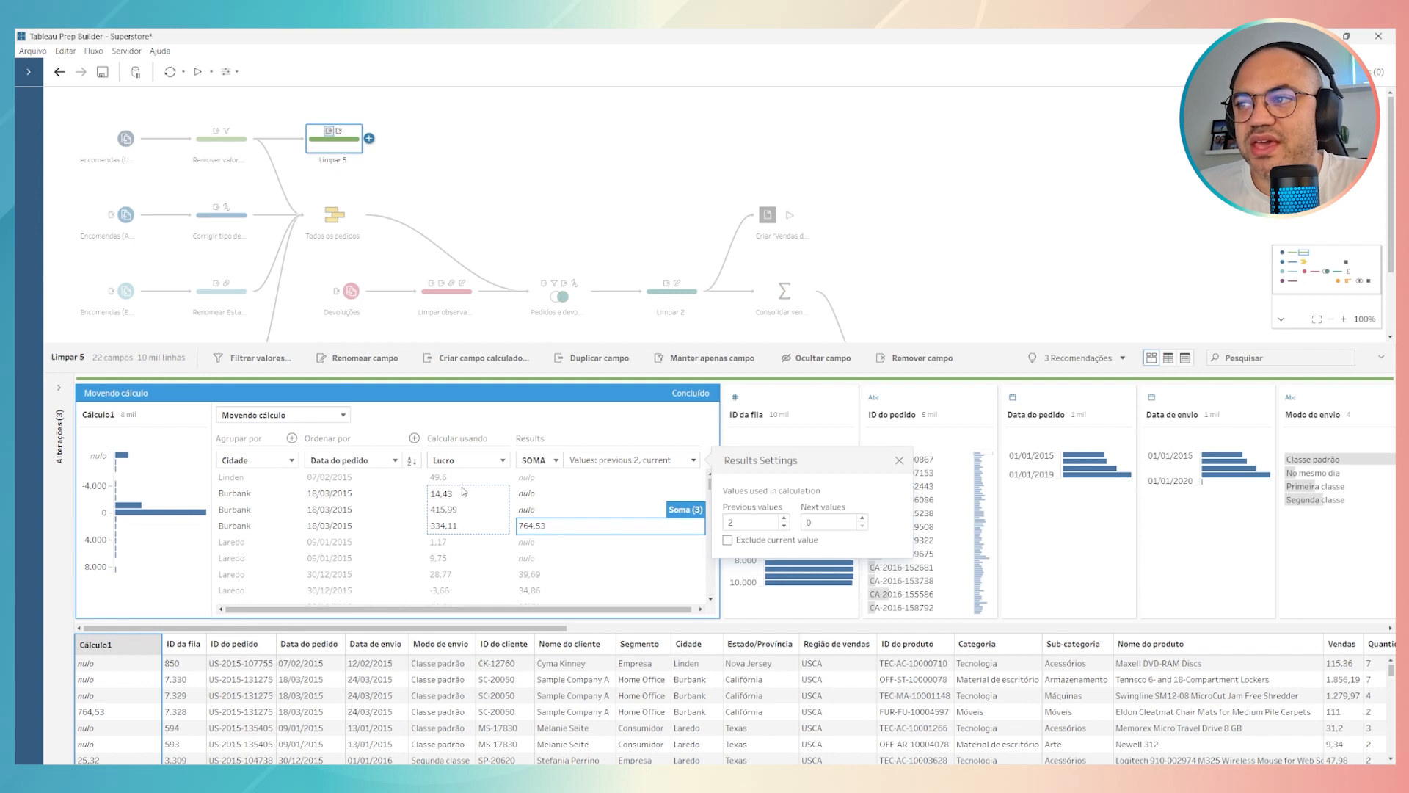
Try 5 previous values in the moving sum's results settings and return the setting to 2
left_click(784, 517)
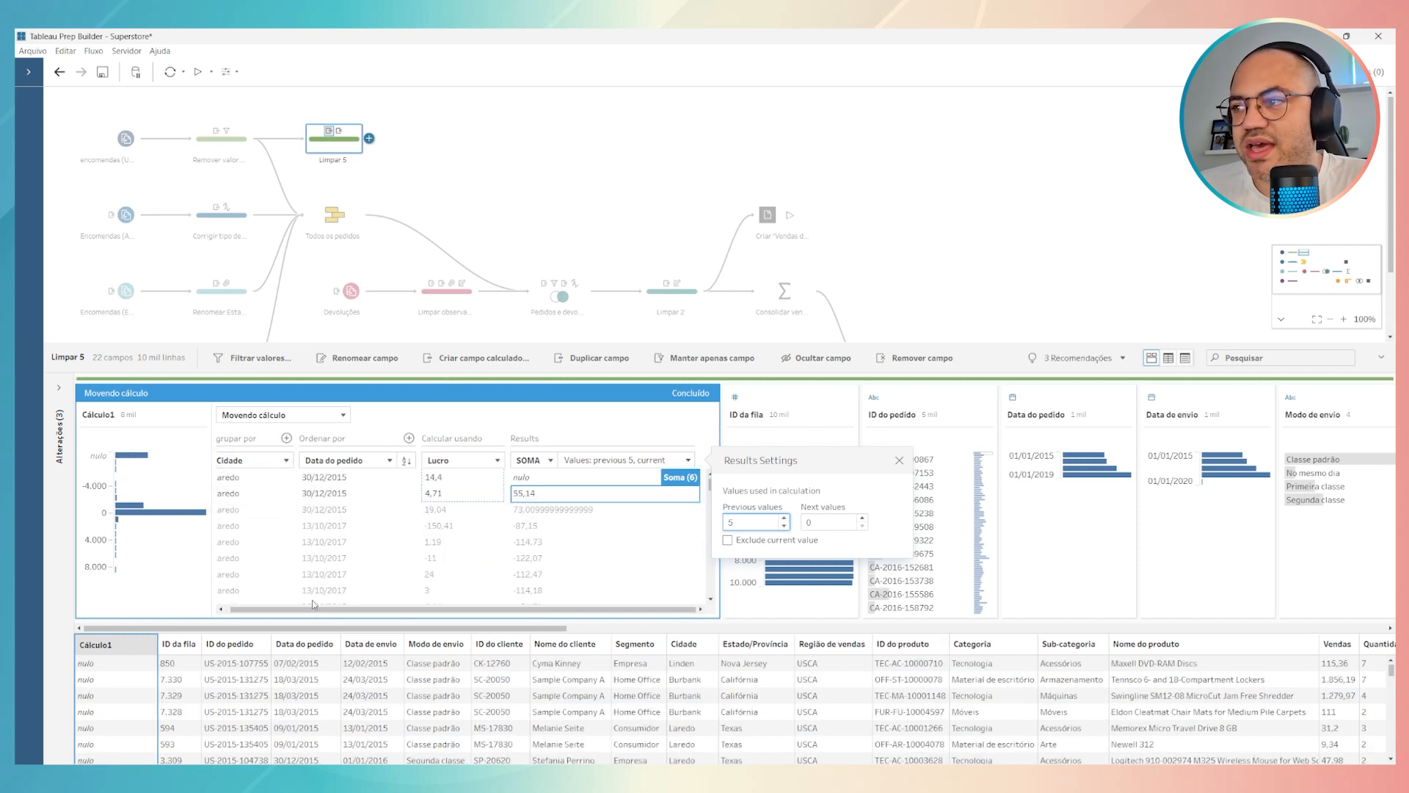
left_click_drag(315, 608, 286, 615)
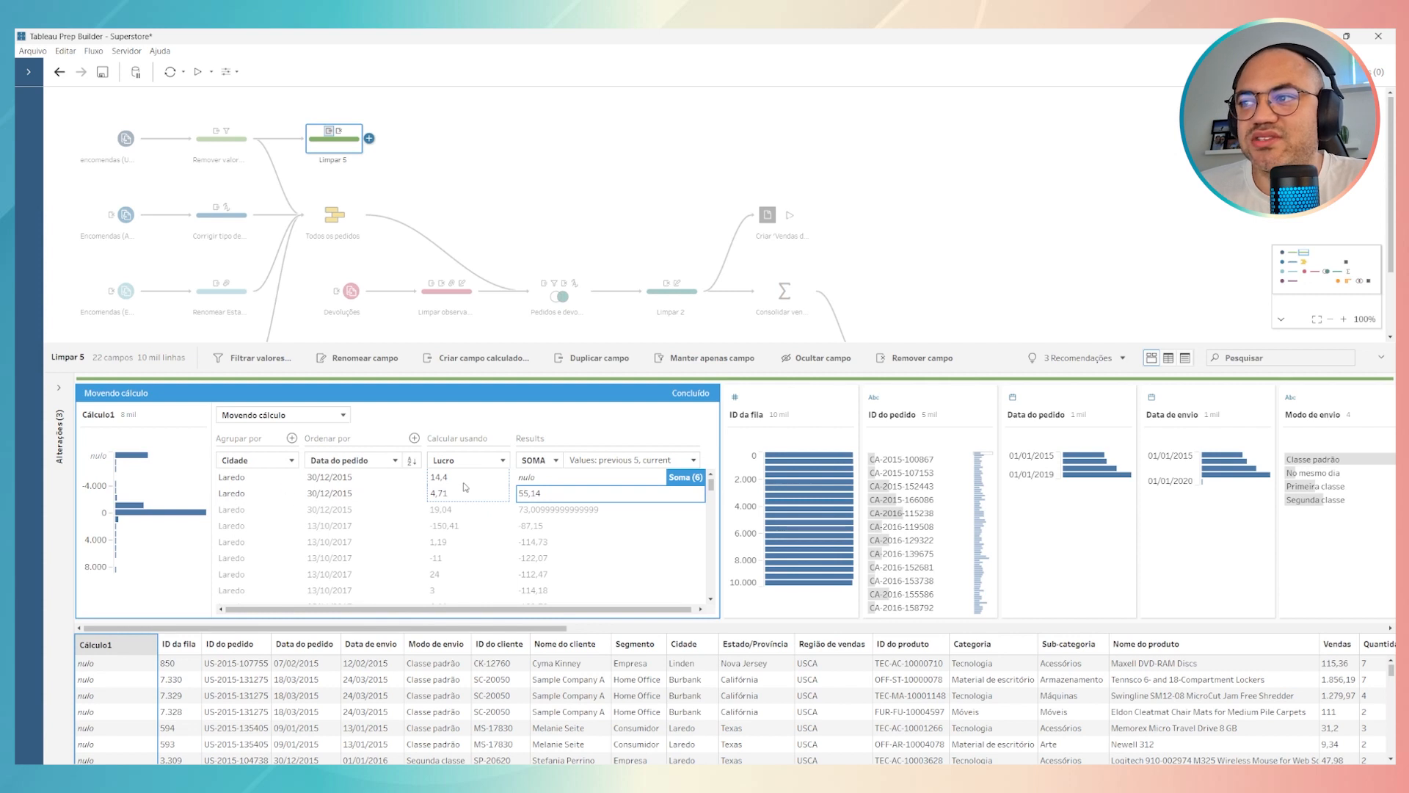
left_click(636, 461)
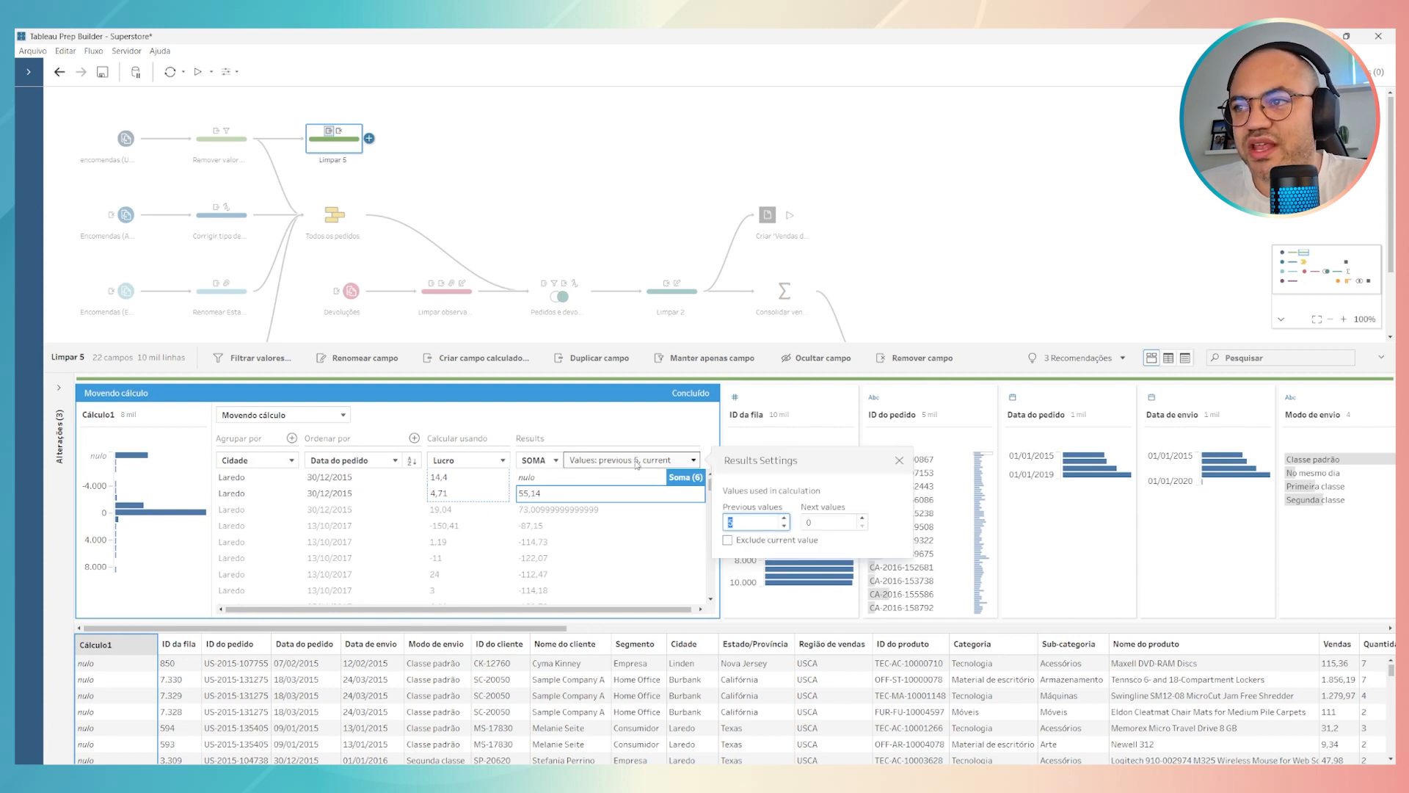
left_click(784, 526)
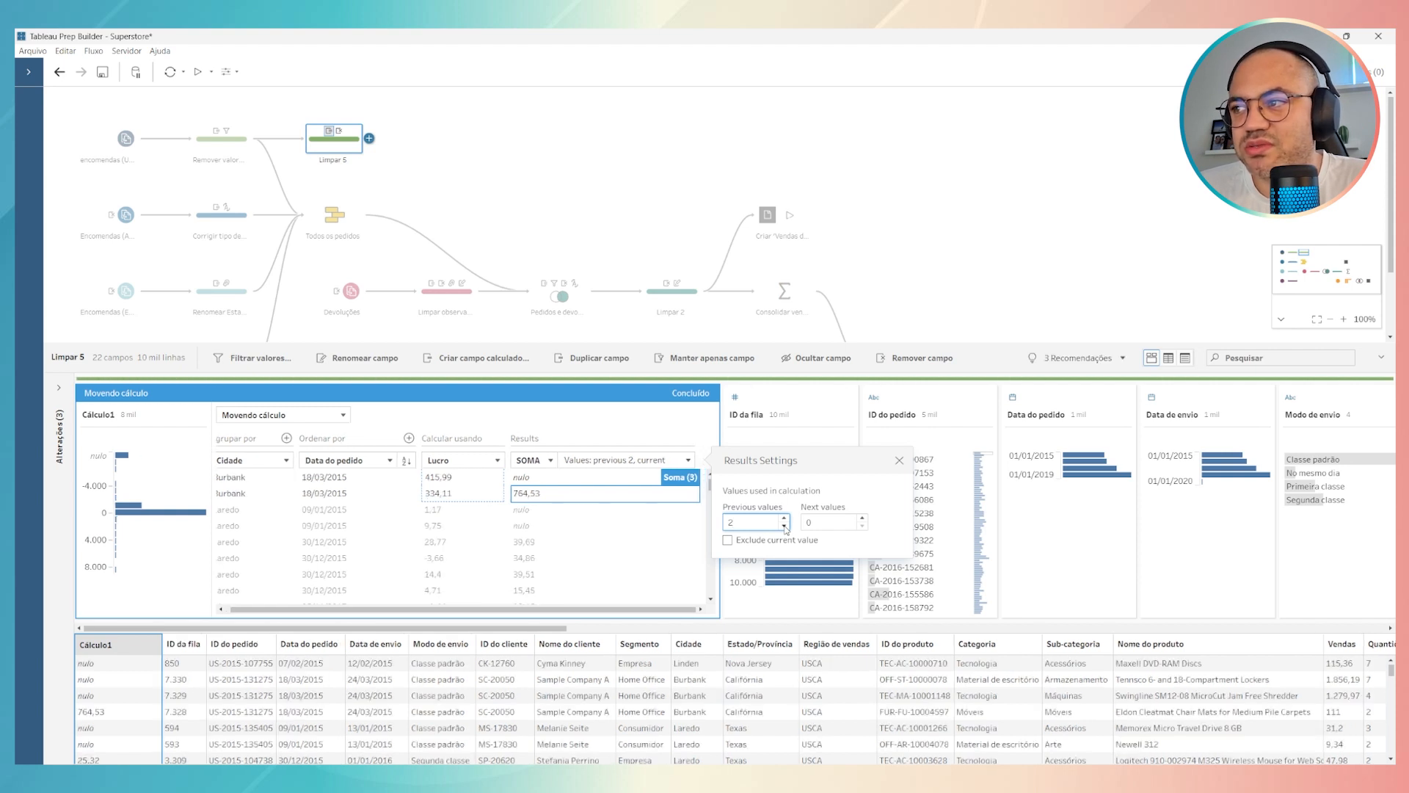
left_click_drag(308, 609, 295, 609)
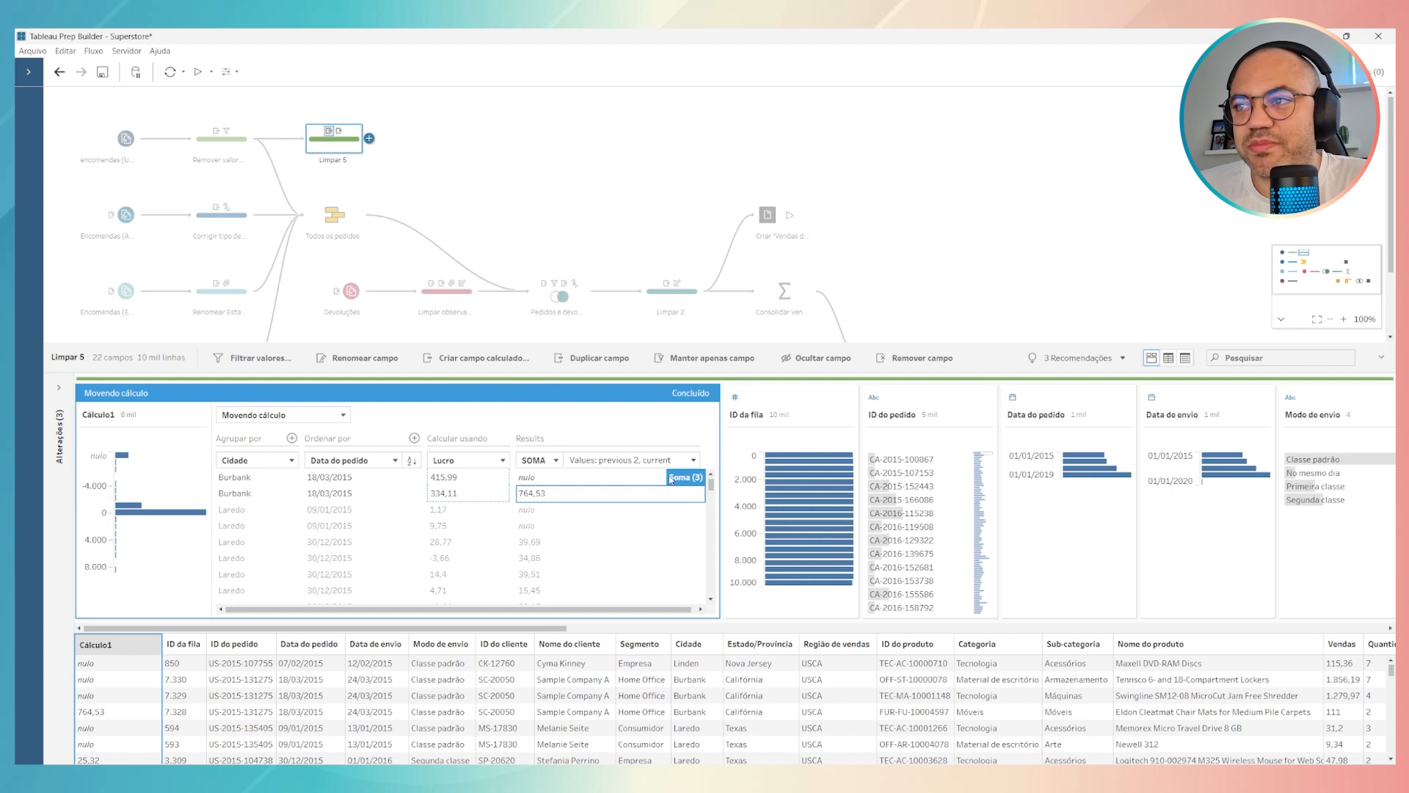
Set the next values used in the moving sum to 1
left_click(624, 460)
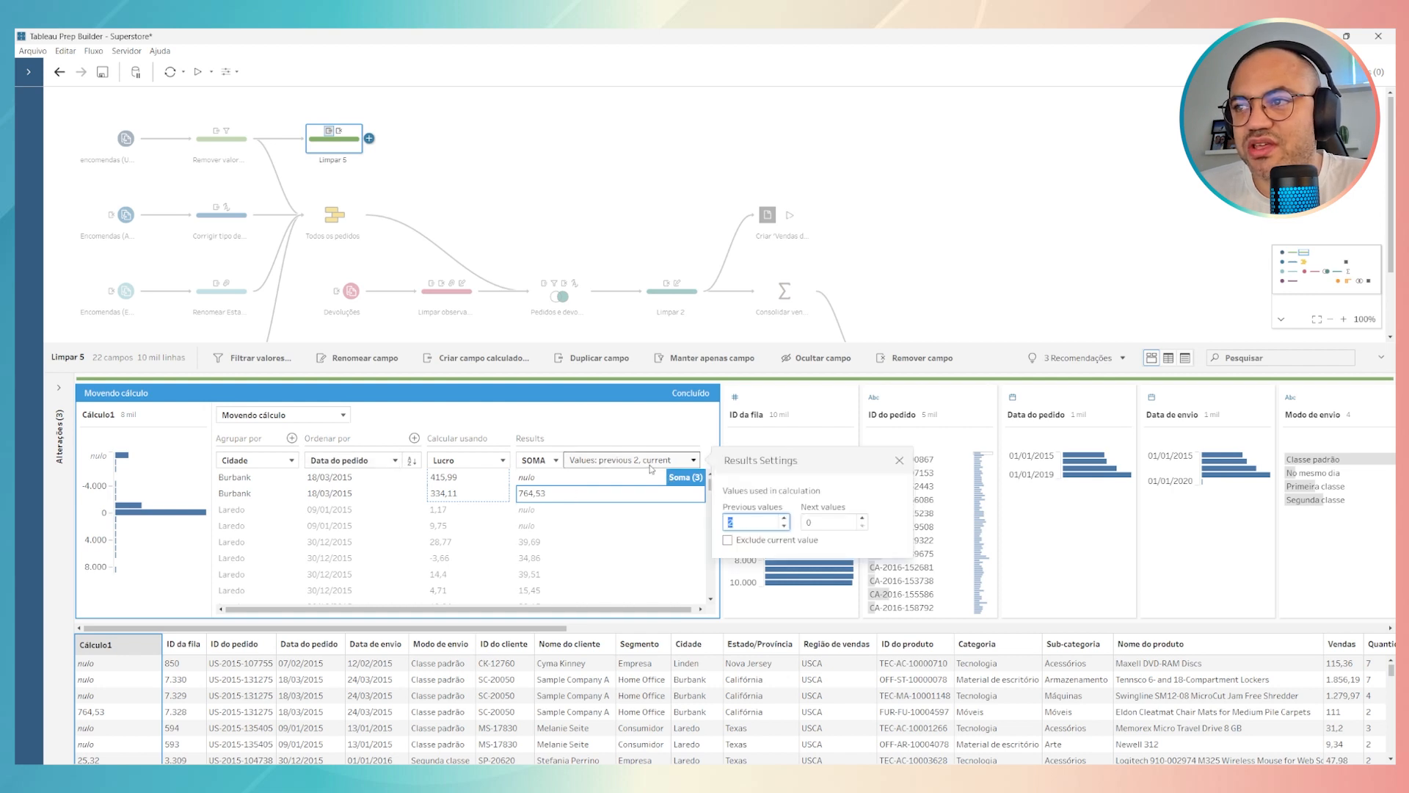
left_click(864, 520)
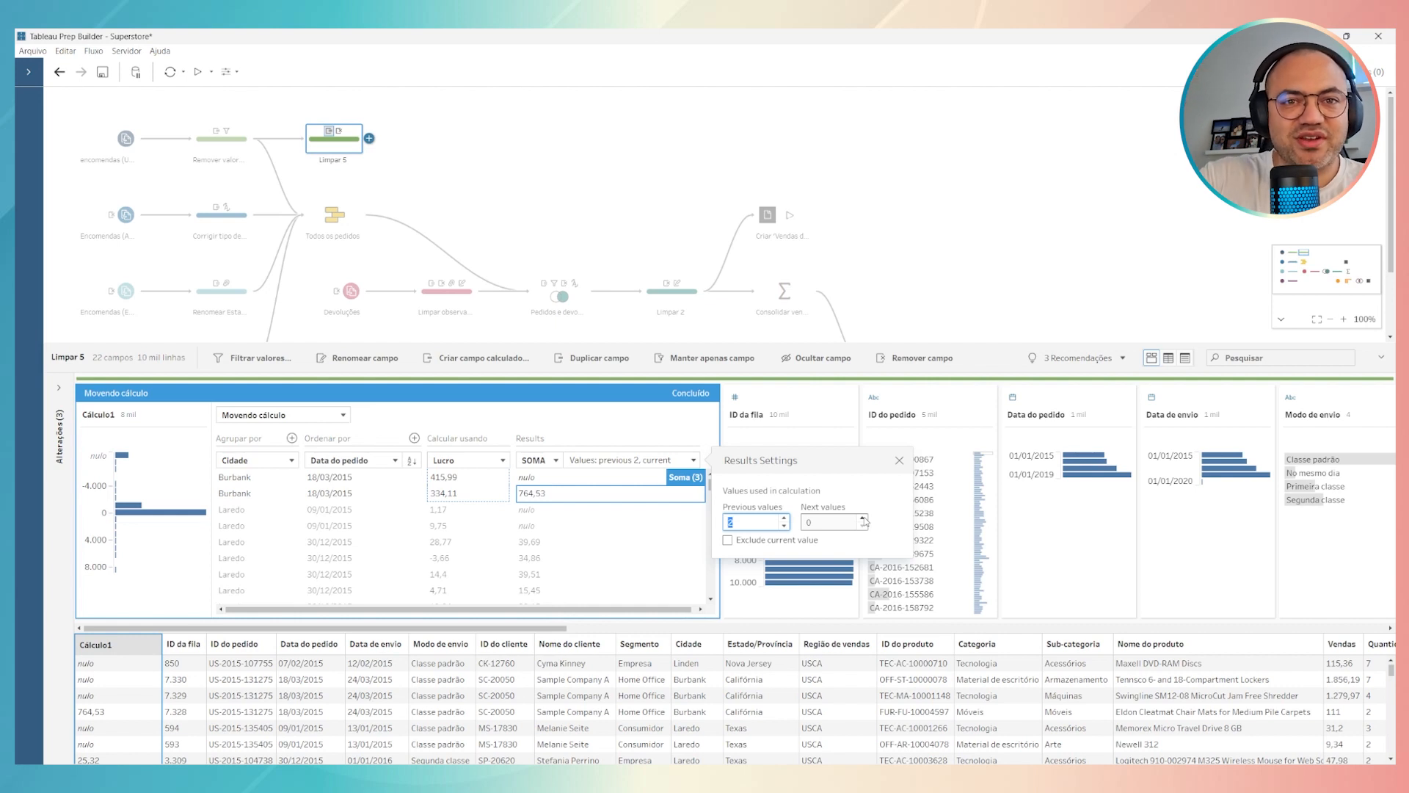
left_click(863, 518)
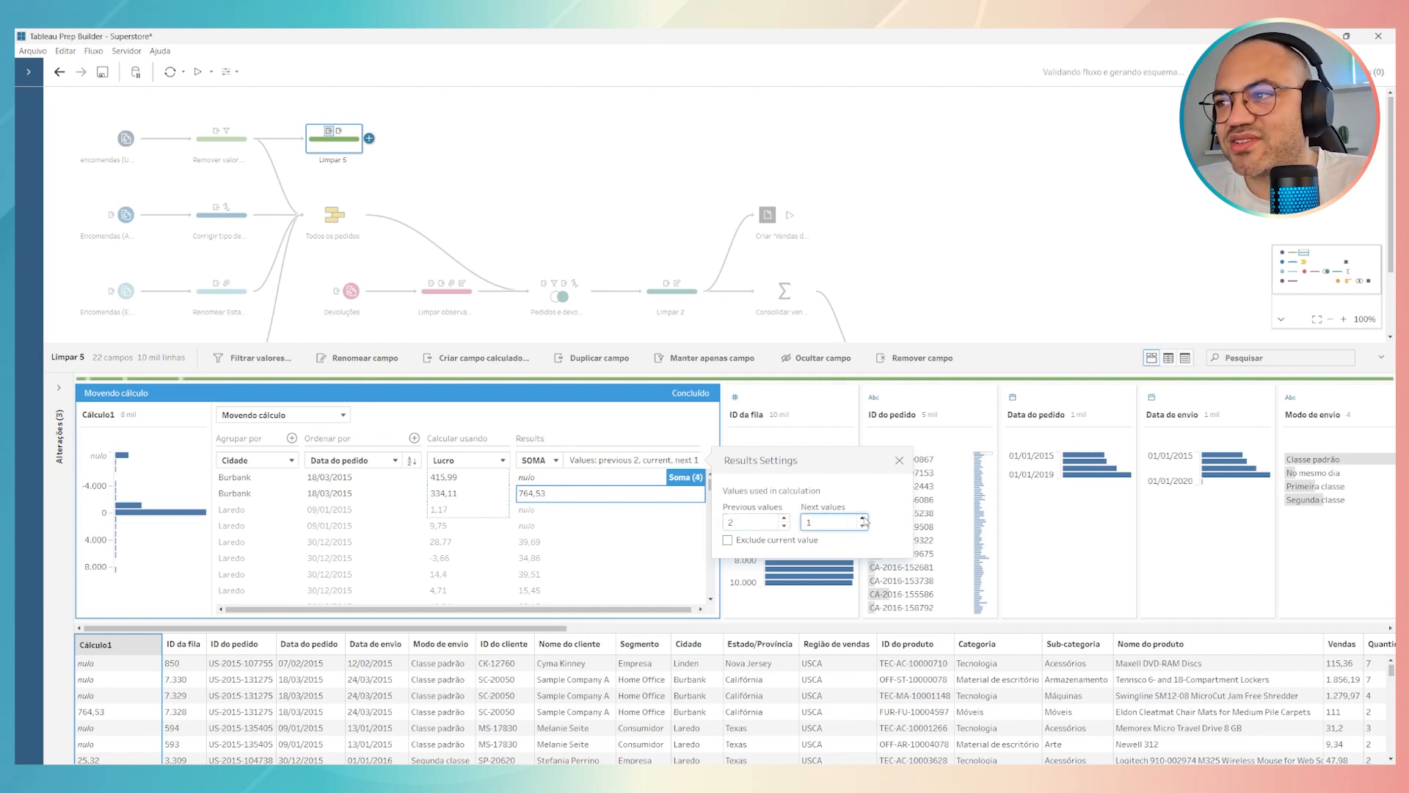